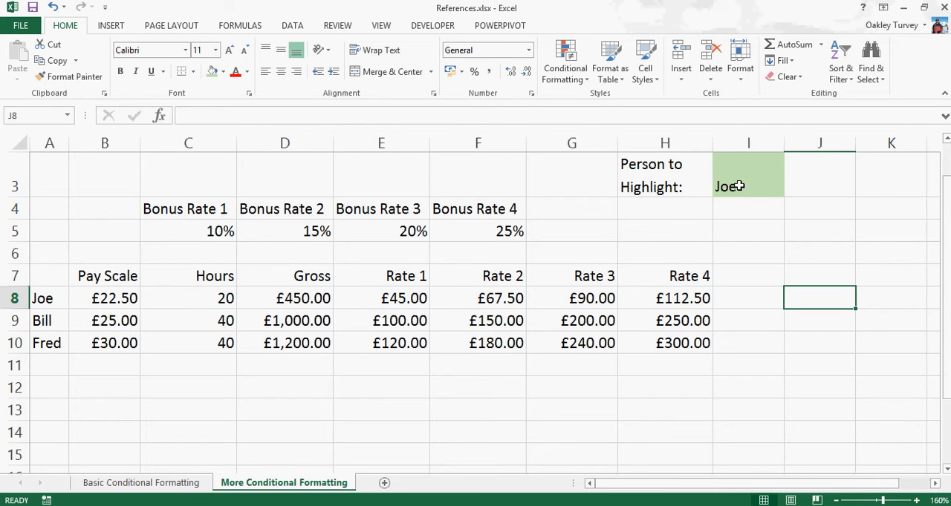
# - Choose the second person from the list in the Person to Highlight cell I3
pyautogui.click(778, 190)
pyautogui.click(790, 191)
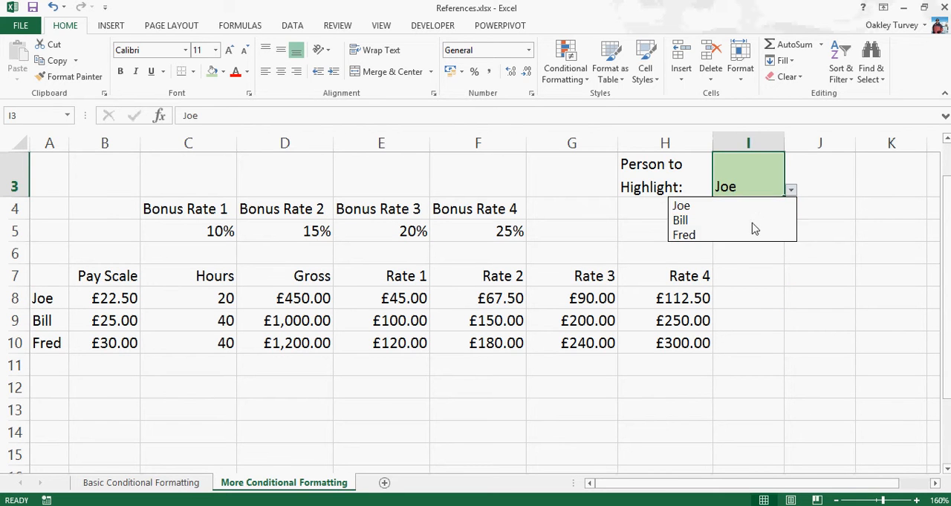
pyautogui.click(747, 216)
pyautogui.click(750, 225)
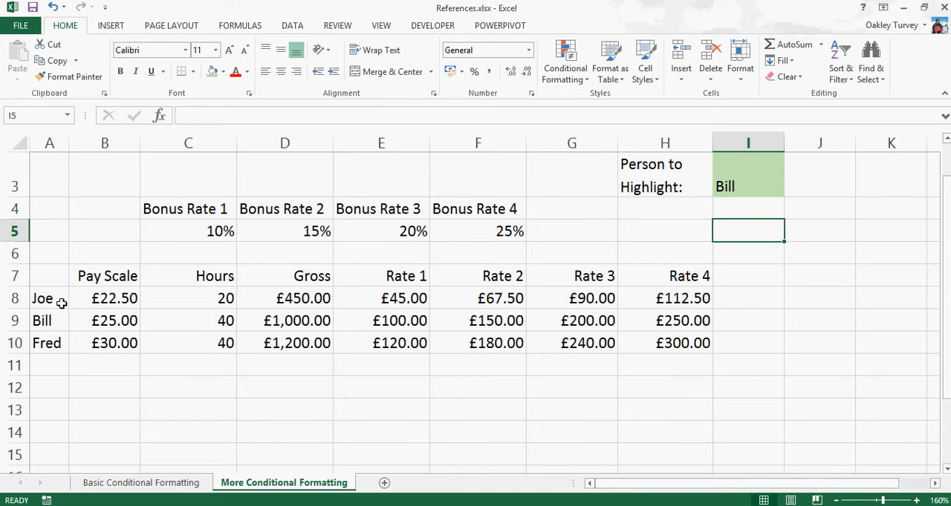
# - Create a formula-based conditional formatting rule for A8:H10 using the formula =$A8=$I$3
pyautogui.moveTo(58, 299); pyautogui.dragTo(685, 348)
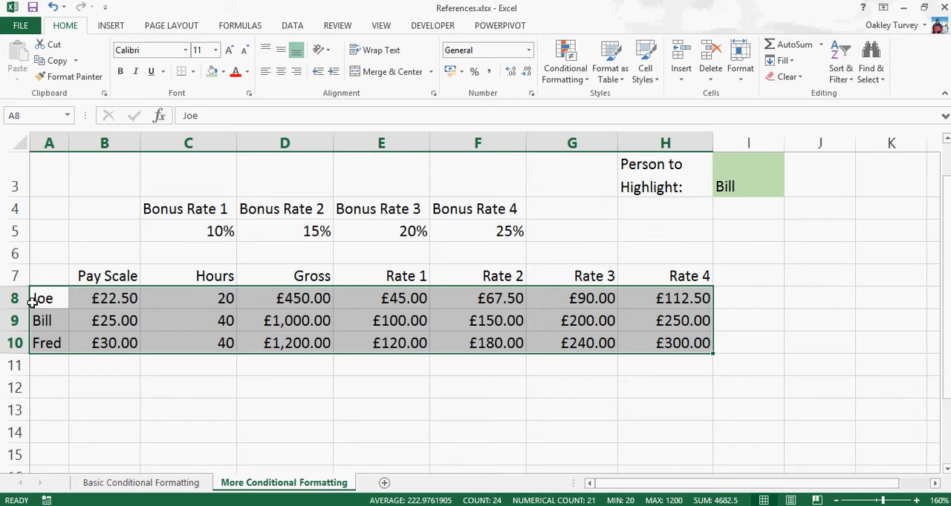
pyautogui.click(572, 70)
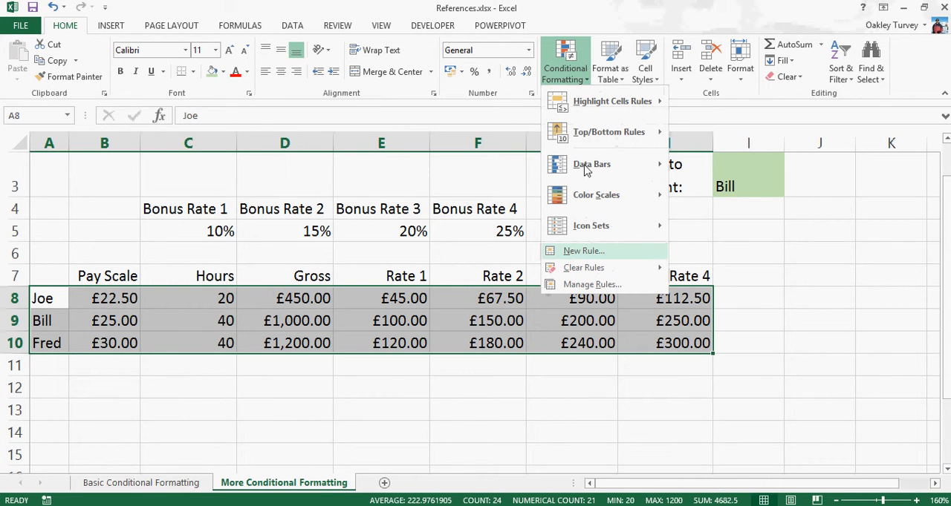
pyautogui.click(586, 252)
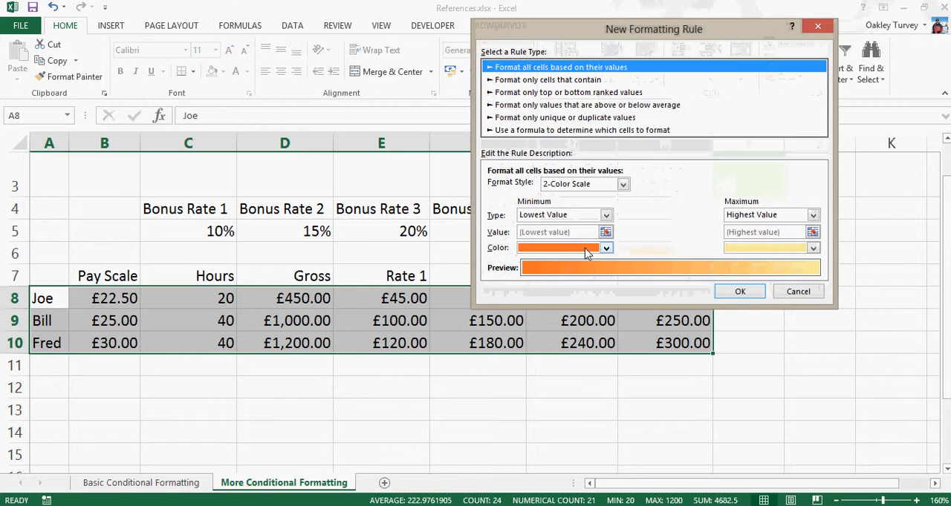
pyautogui.click(586, 130)
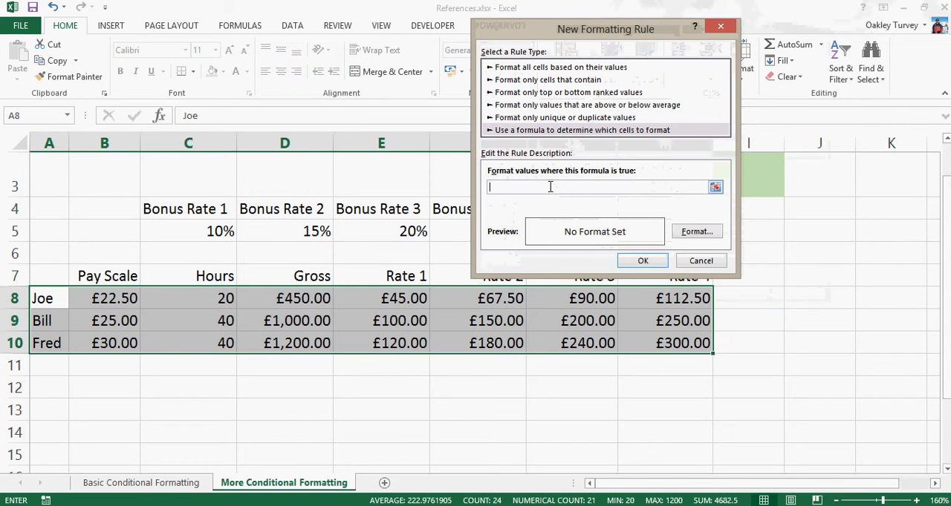
pyautogui.moveTo(572, 34); pyautogui.dragTo(357, 35)
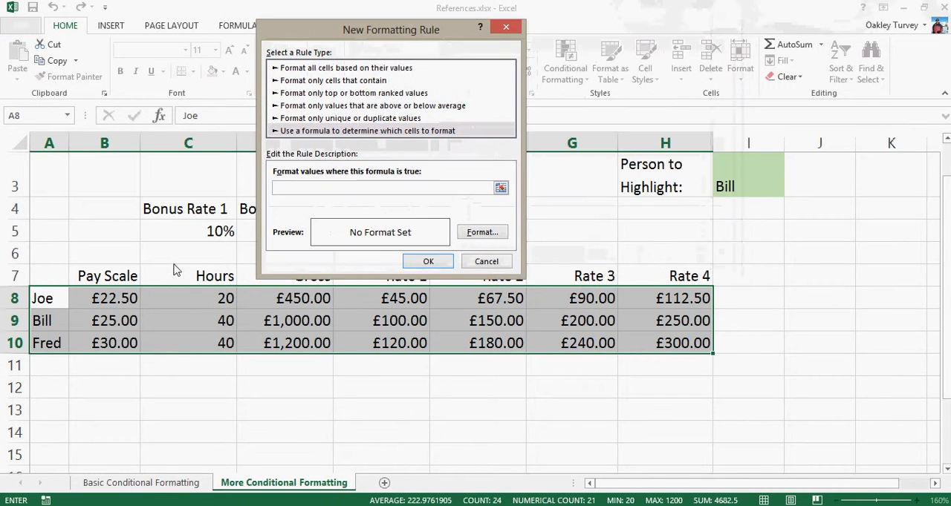
pyautogui.click(43, 298)
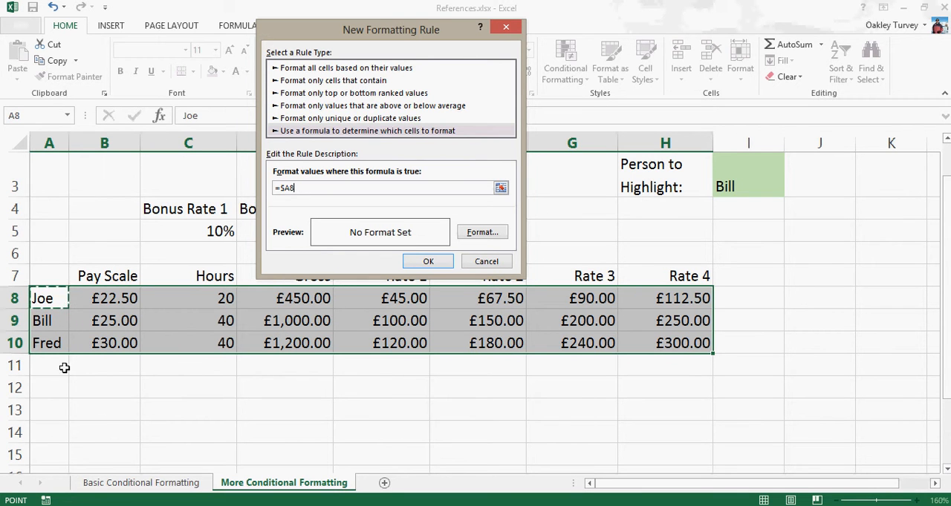
pyautogui.click(311, 188)
pyautogui.write('=')
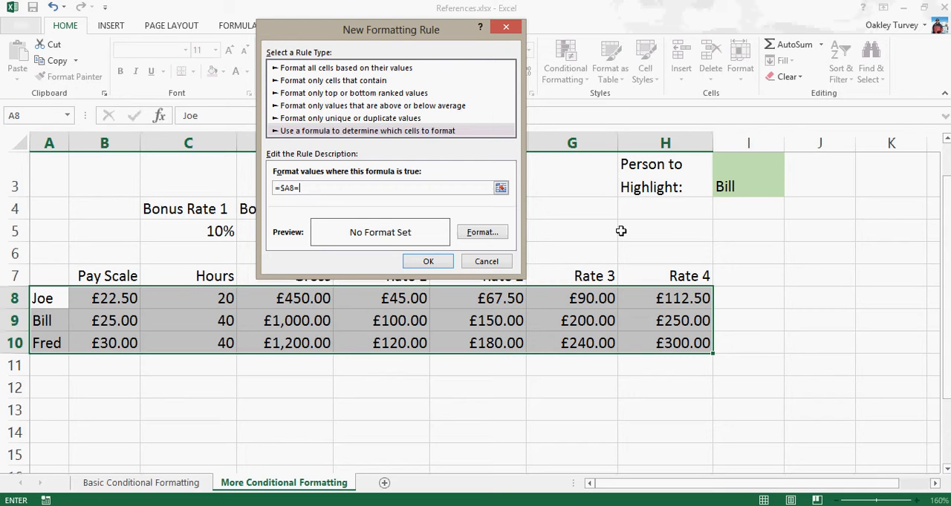
pyautogui.click(749, 184)
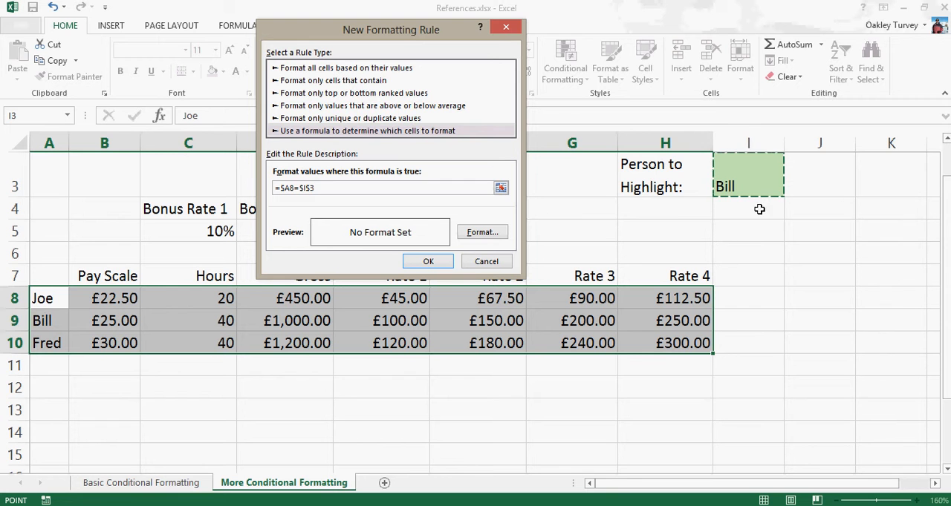
# - Give the row-highlighting rule a light gold fill and apply it to the table
pyautogui.click(494, 233)
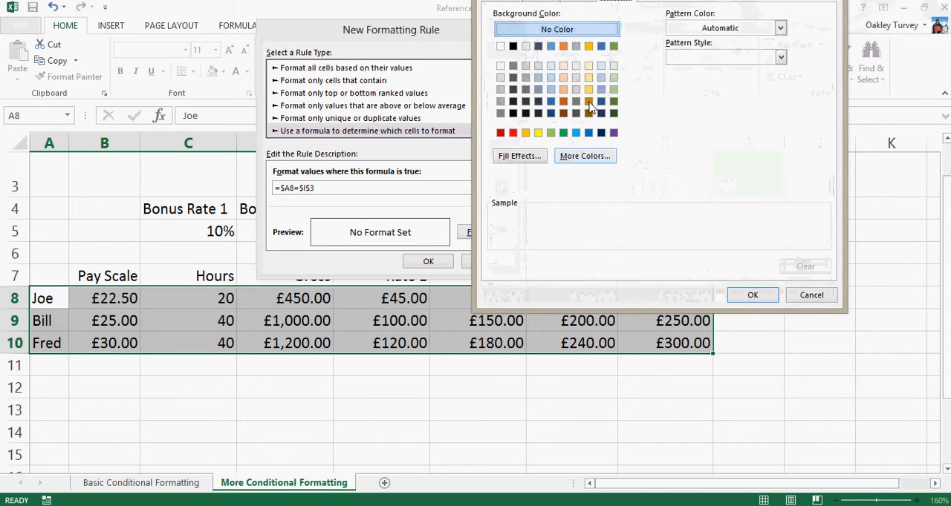
pyautogui.click(589, 77)
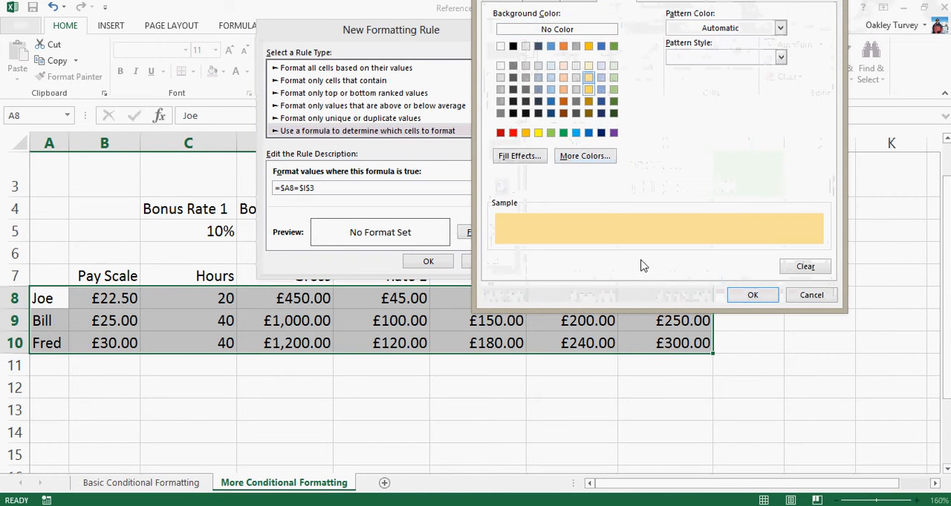
pyautogui.click(752, 295)
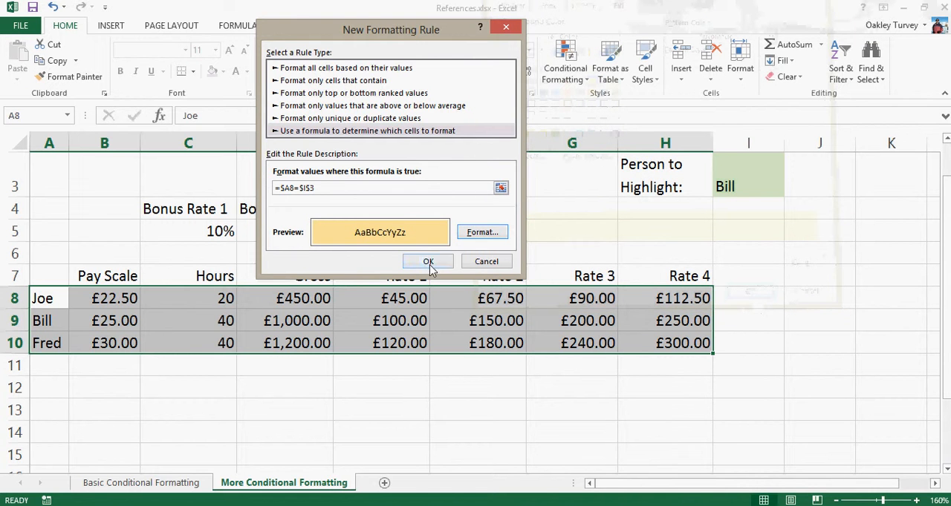
pyautogui.click(430, 262)
pyautogui.click(445, 430)
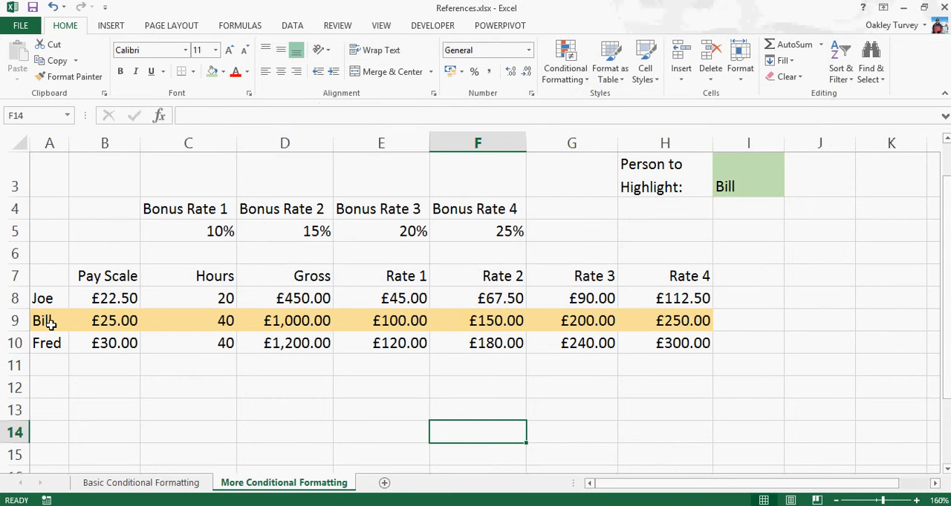
# - Test the row highlighting by choosing the first person and finally the third person in the Person to Highlight cell I3
pyautogui.click(775, 178)
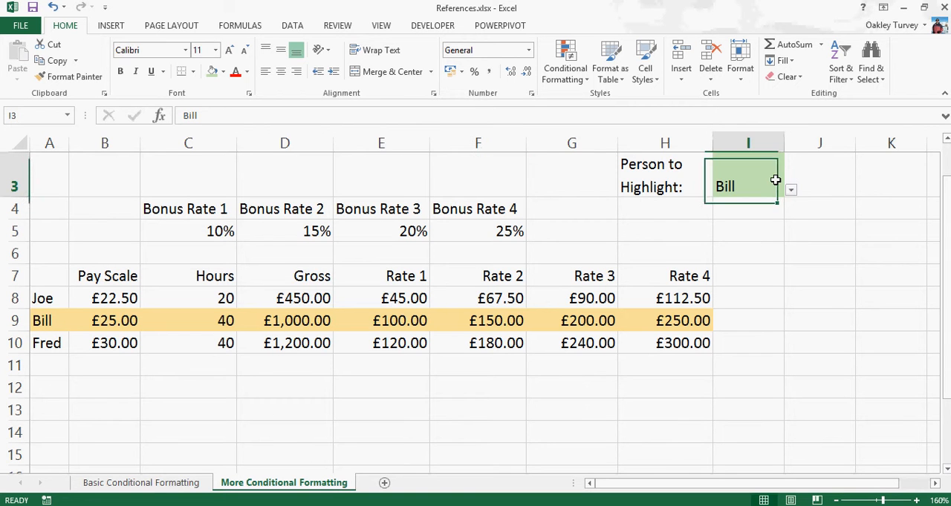
pyautogui.click(790, 190)
pyautogui.click(794, 206)
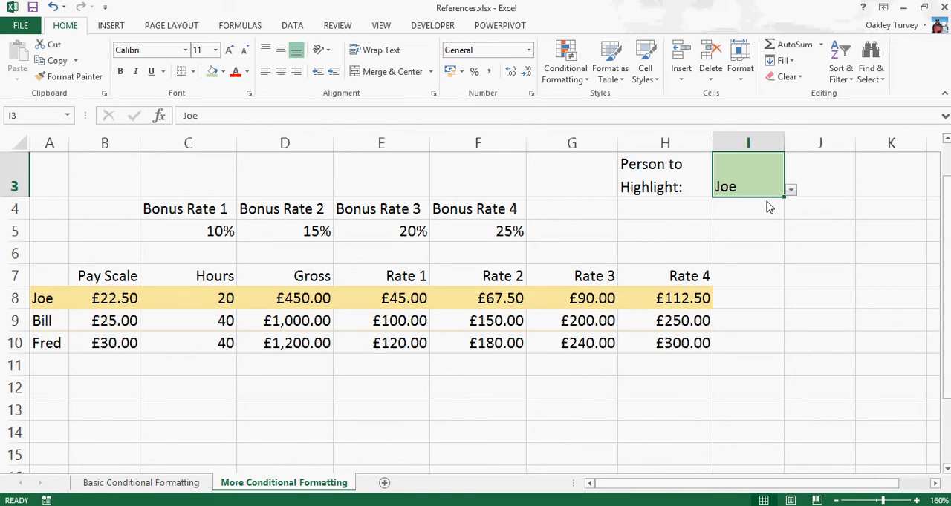
pyautogui.click(791, 191)
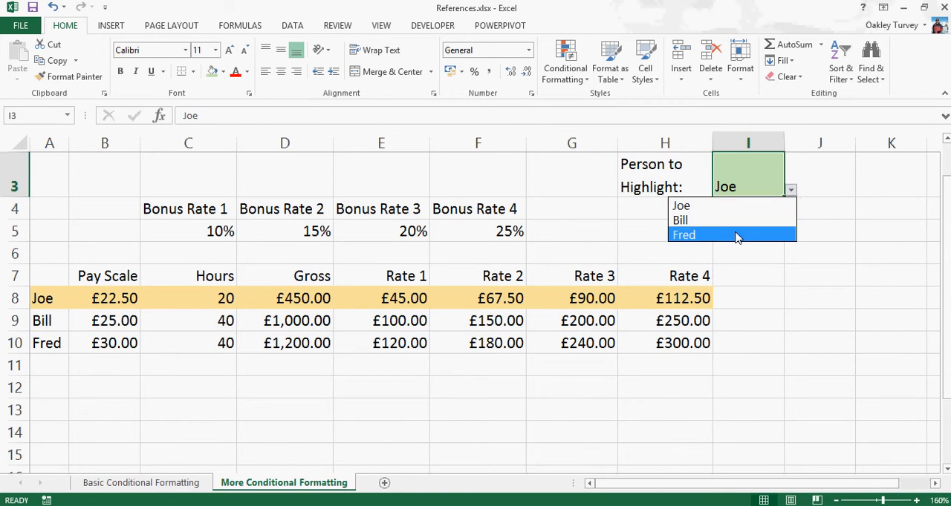
pyautogui.click(739, 237)
pyautogui.click(726, 405)
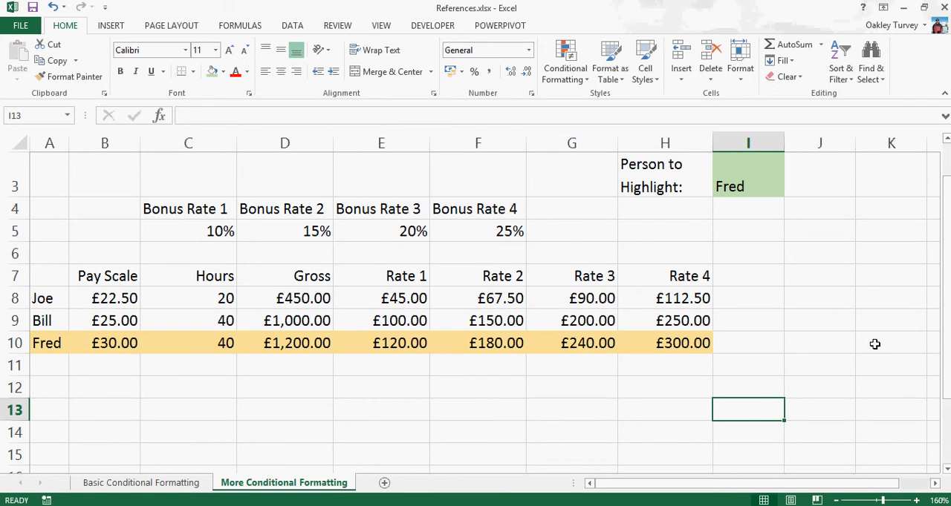
# - Create a formula-based conditional formatting rule for the rate columns E7:H10 using the formula =E$7=$I$2
pyautogui.scroll(1, 874, 344)
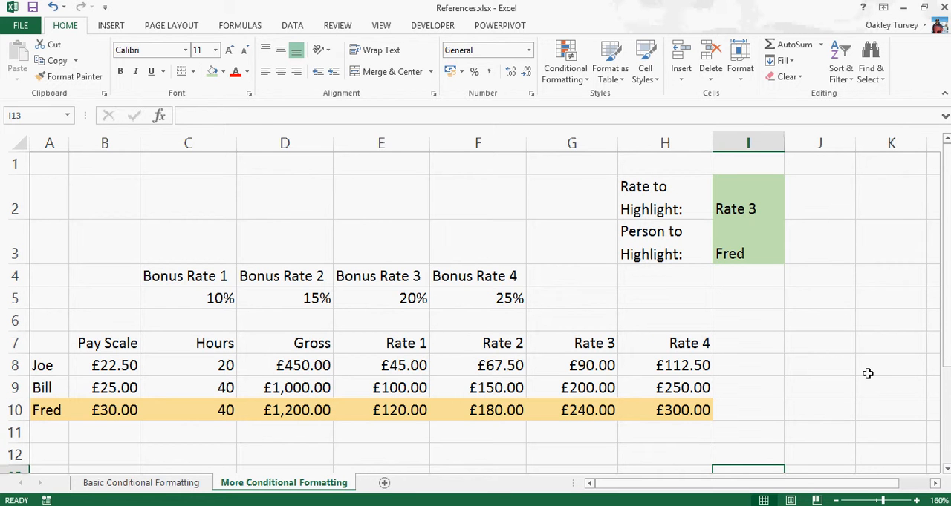
pyautogui.moveTo(44, 343); pyautogui.dragTo(687, 412)
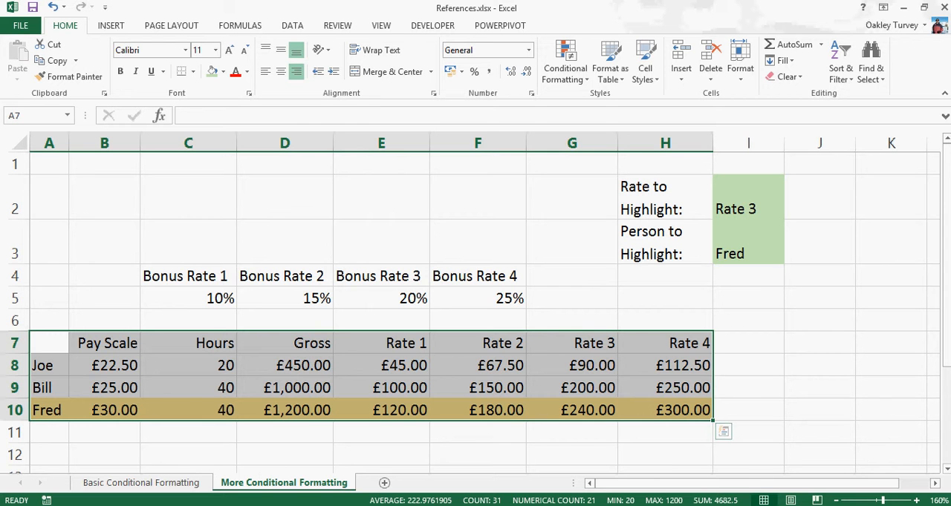
pyautogui.click(62, 308)
pyautogui.click(382, 348)
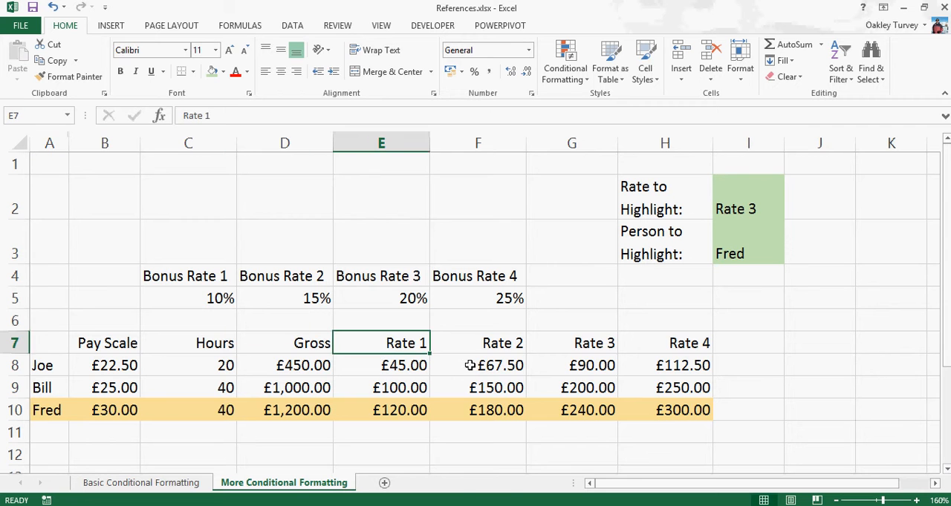
pyautogui.moveTo(469, 365); pyautogui.dragTo(654, 410)
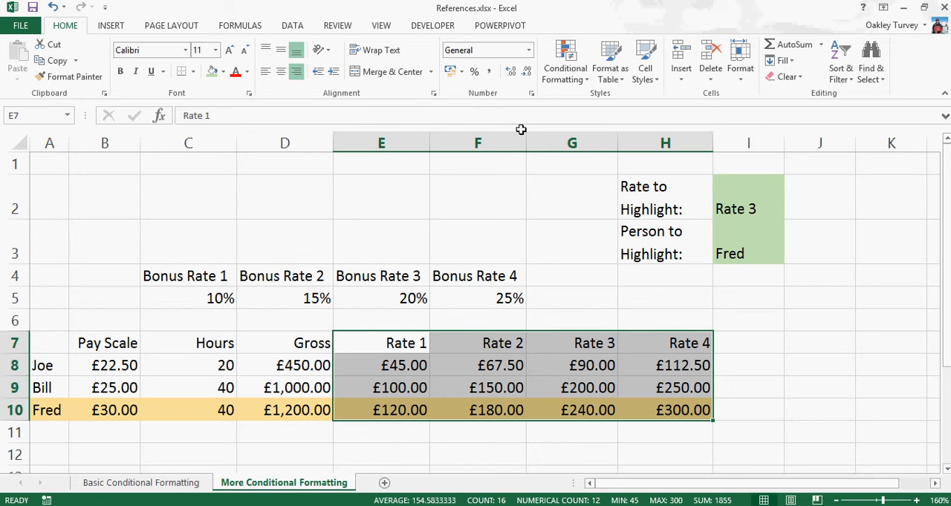
pyautogui.click(562, 58)
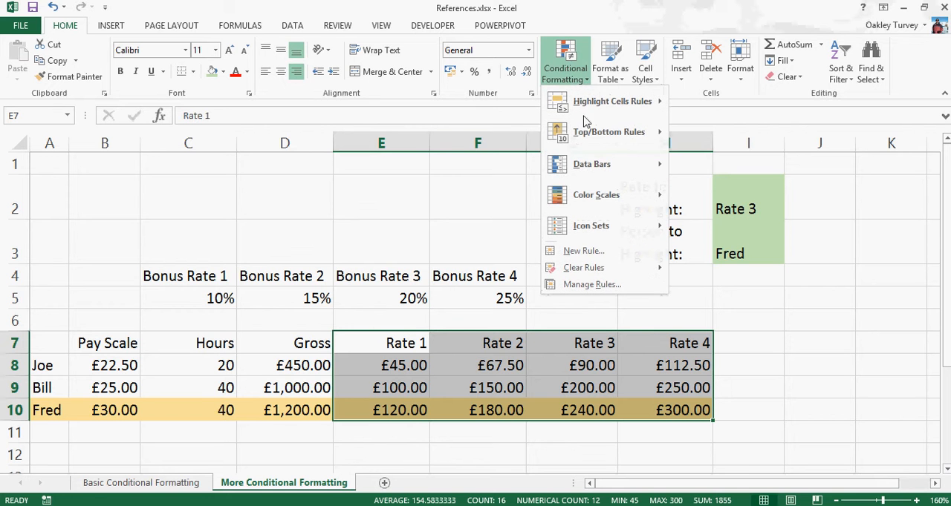
pyautogui.click(586, 251)
pyautogui.click(329, 116)
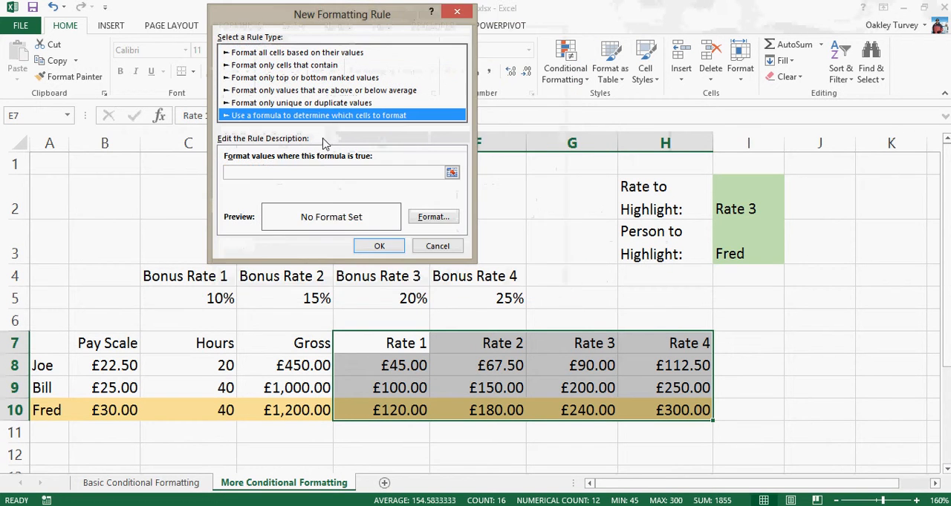
pyautogui.click(316, 173)
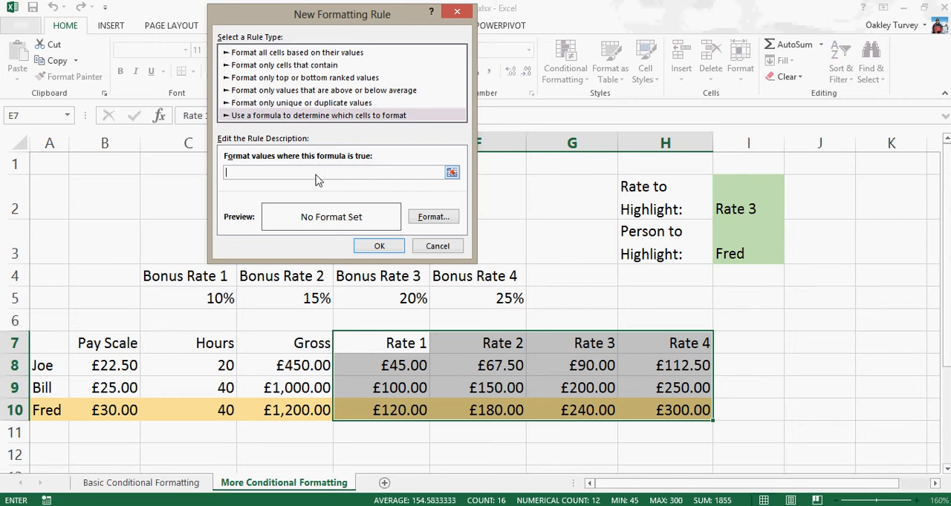
pyautogui.click(395, 343)
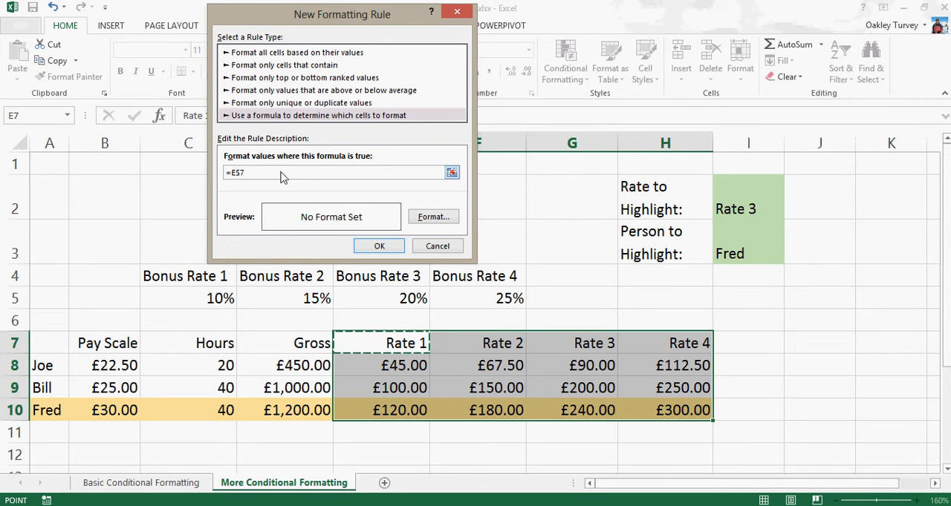
pyautogui.write('=')
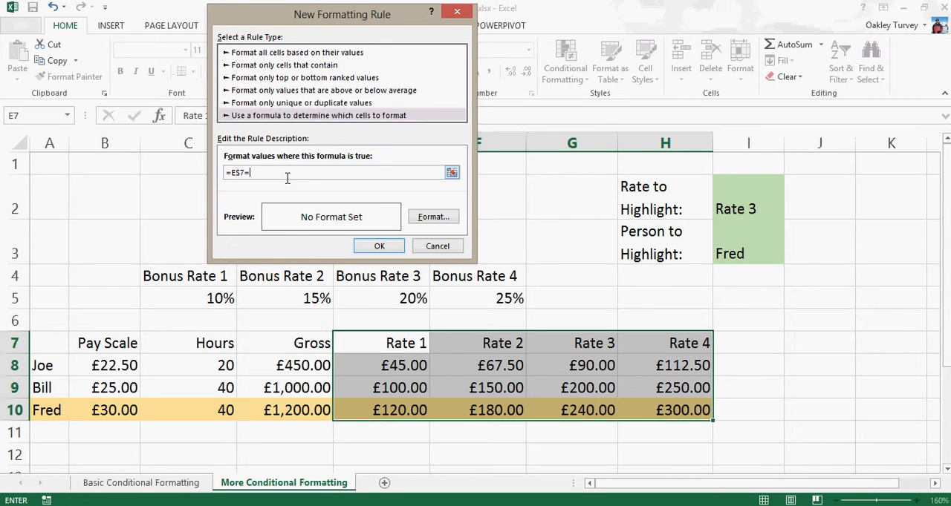
pyautogui.click(739, 207)
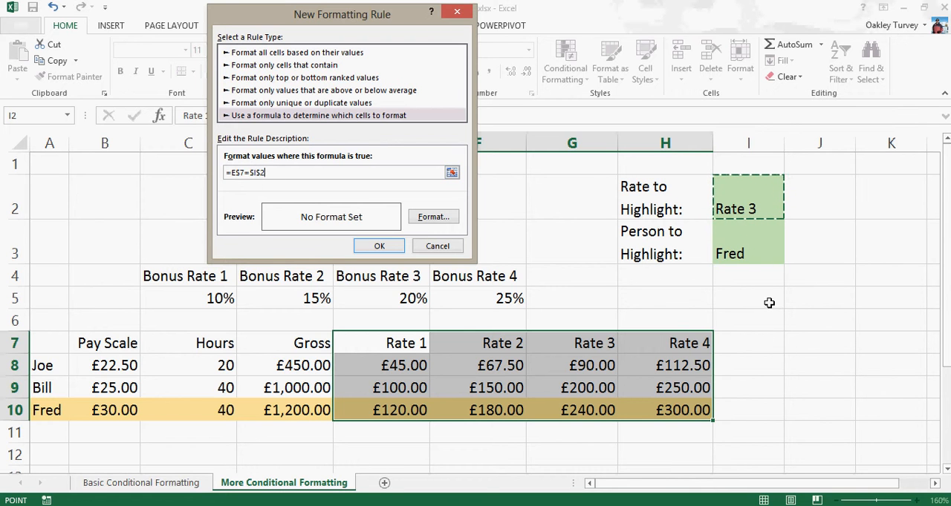
# - Give the column-highlighting rule the same light gold fill and apply it to the rate columns
pyautogui.click(431, 219)
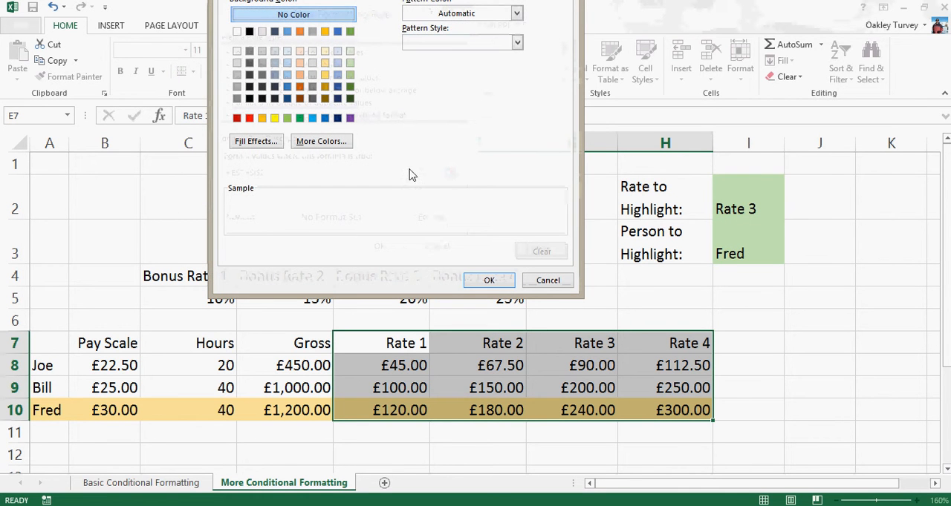
pyautogui.click(325, 63)
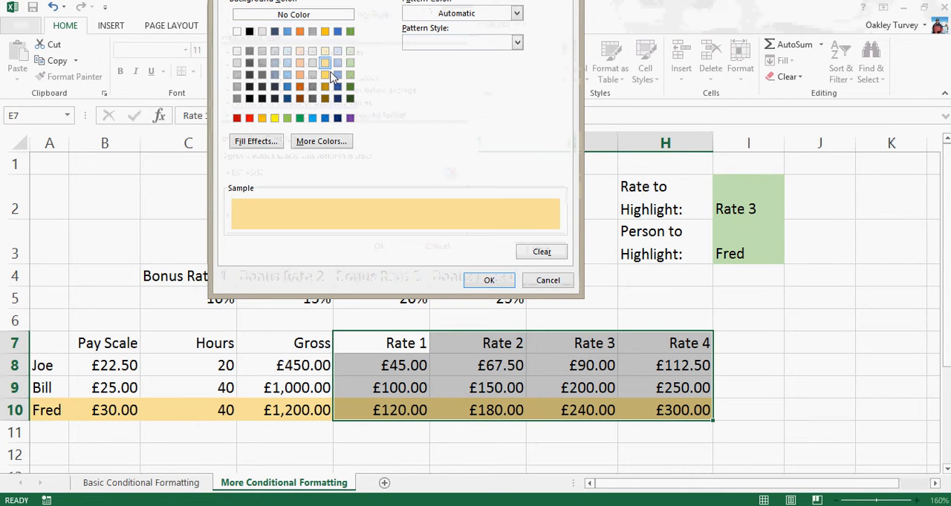
pyautogui.click(489, 283)
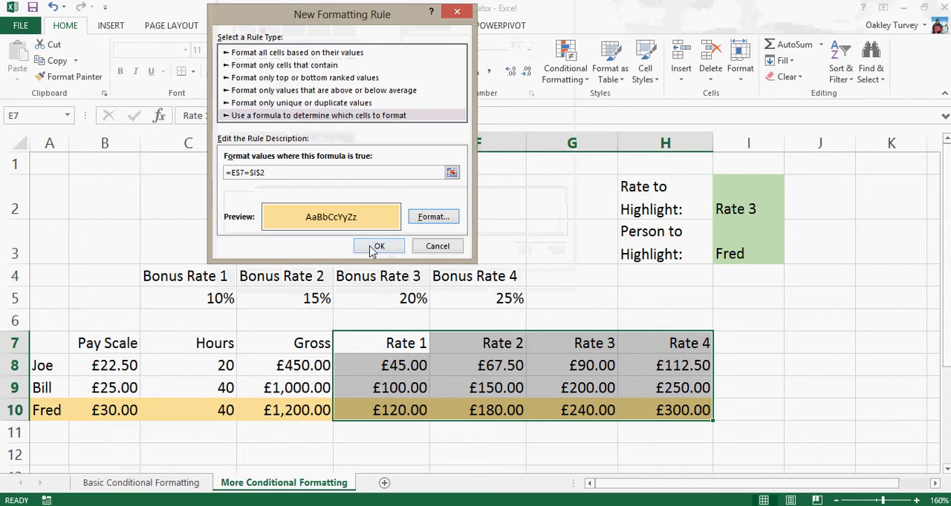
pyautogui.click(375, 245)
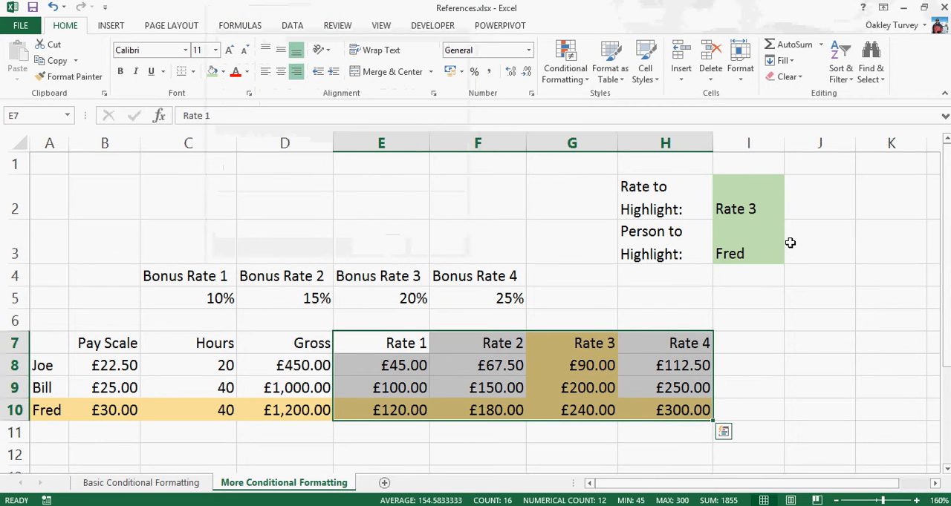
# - Choose Rate 2 in the Rate to Highlight cell I2 to test the column highlighting
pyautogui.click(777, 218)
pyautogui.click(791, 213)
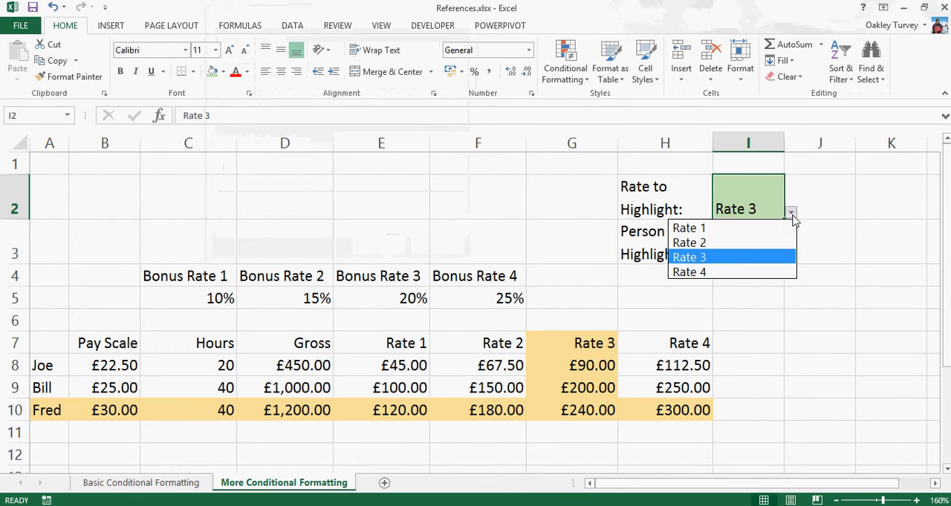
pyautogui.click(754, 244)
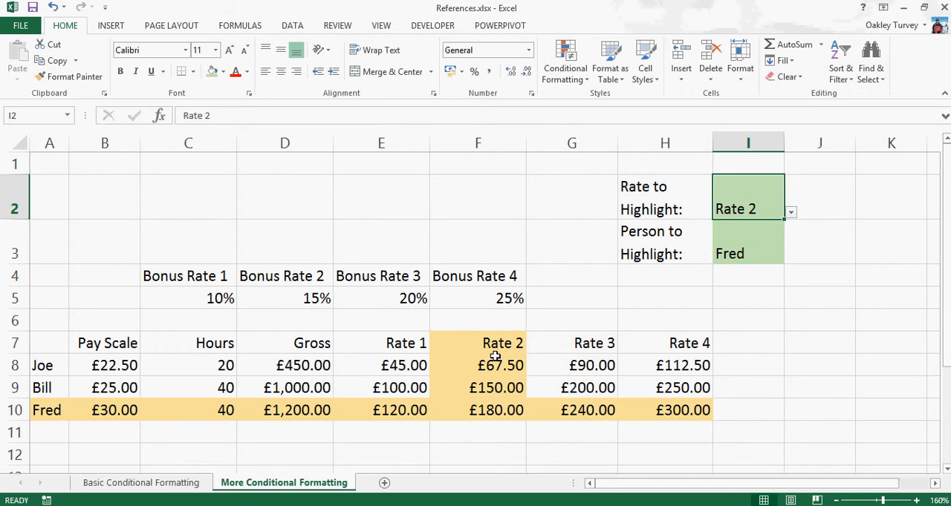
# - Test the combined row and column highlighting by choosing the second person in the Person to Highlight cell I3
pyautogui.click(746, 253)
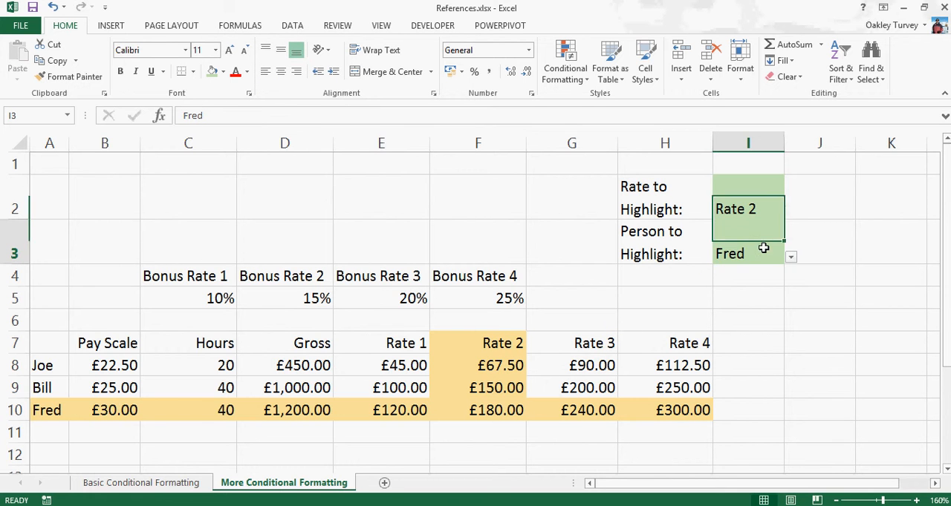
pyautogui.click(791, 257)
pyautogui.click(681, 287)
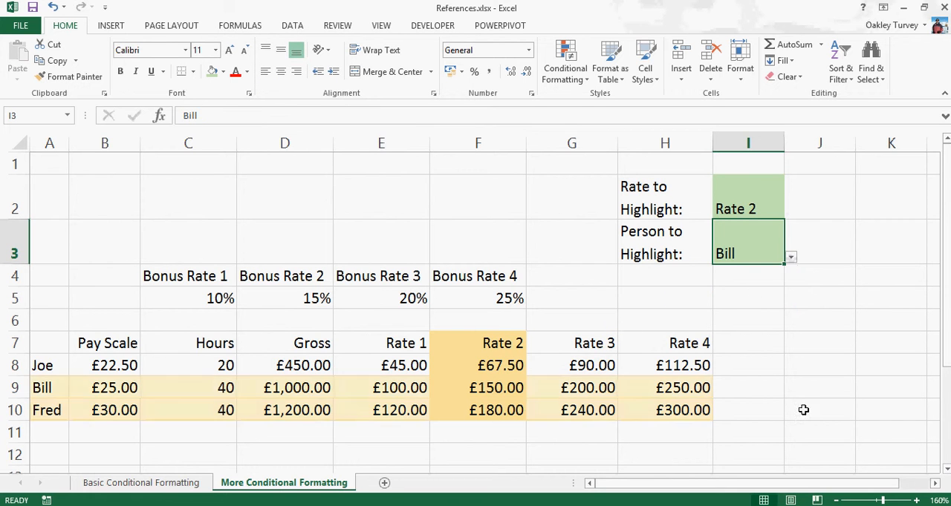
pyautogui.click(796, 433)
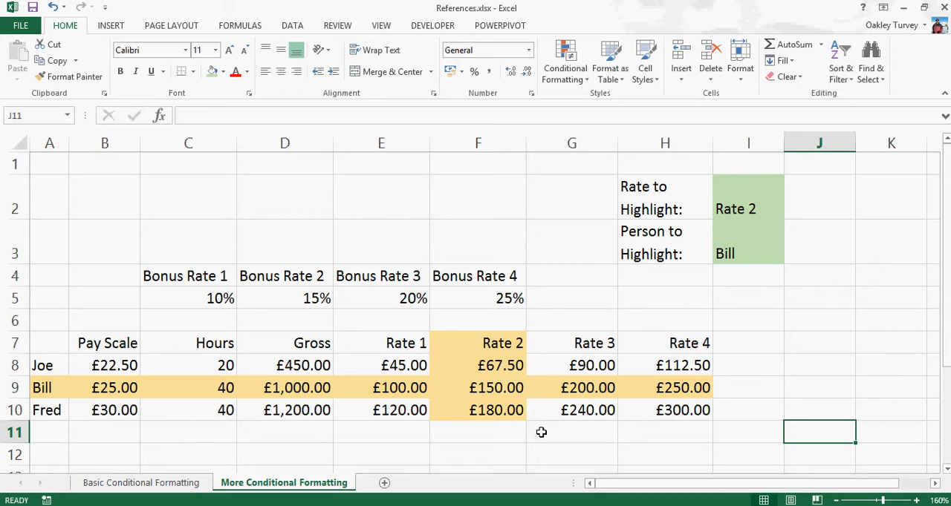
pyautogui.moveTo(49, 343); pyautogui.dragTo(680, 419)
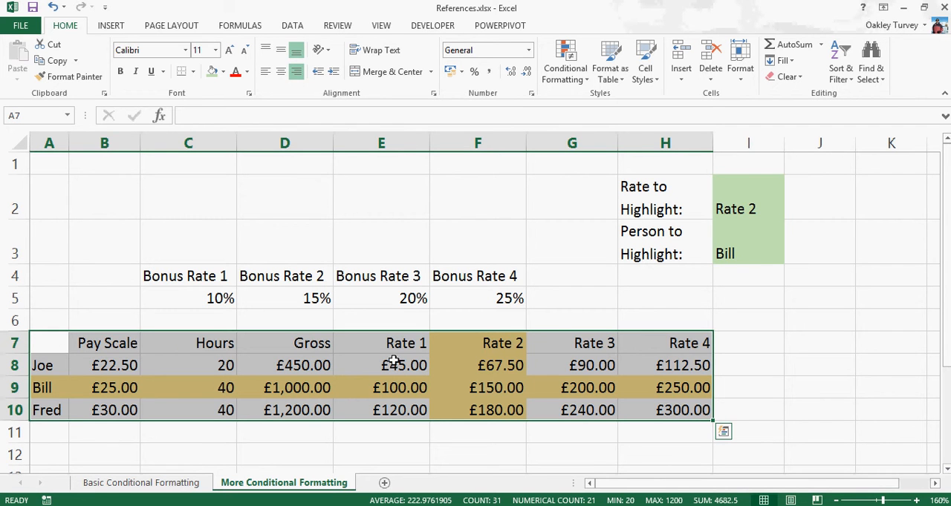
pyautogui.moveTo(401, 366); pyautogui.dragTo(672, 411)
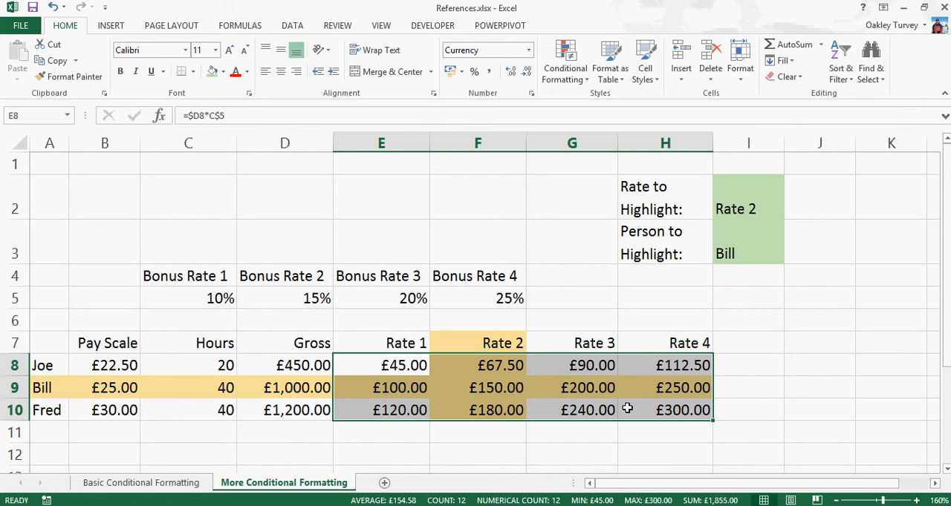
pyautogui.click(779, 413)
# - Start a new formula-based conditional formatting rule for the whole table A7:H10, opening its formula with =and(
pyautogui.moveTo(57, 340); pyautogui.dragTo(685, 413)
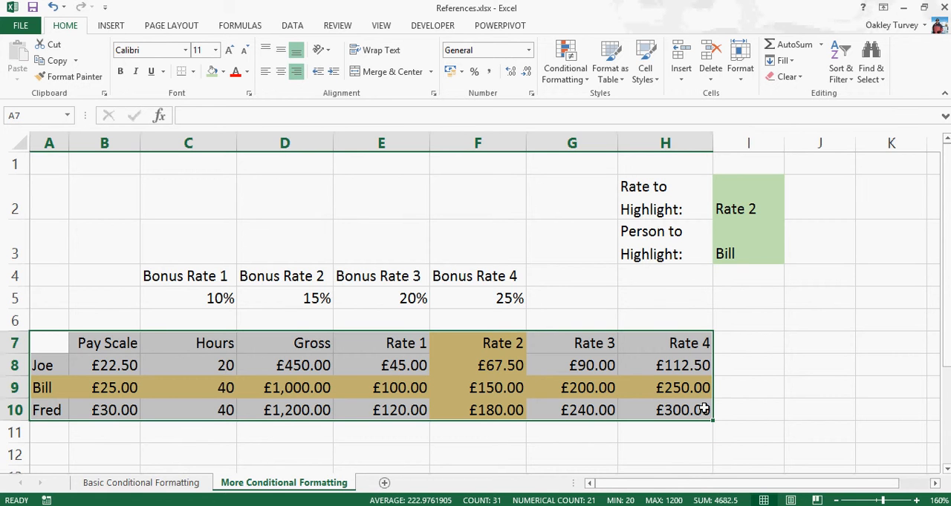
pyautogui.moveTo(692, 410)
pyautogui.click(566, 76)
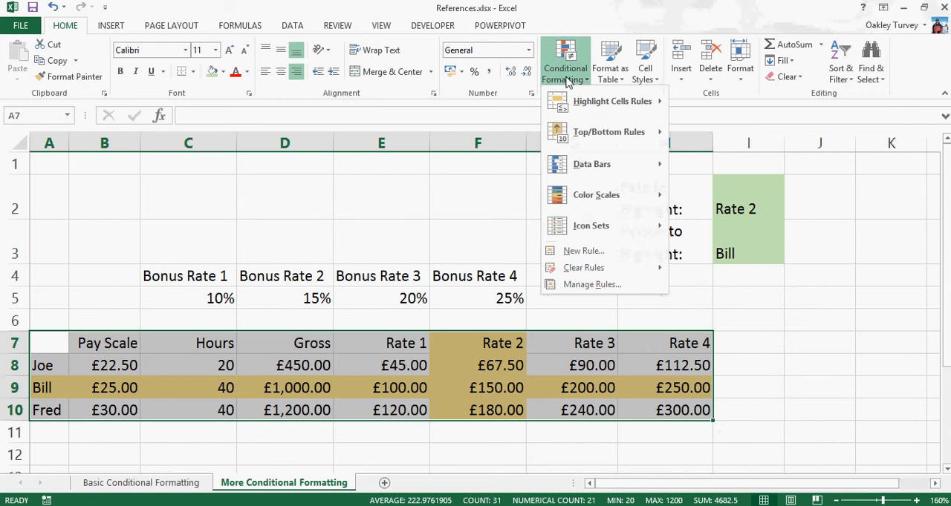
pyautogui.click(573, 251)
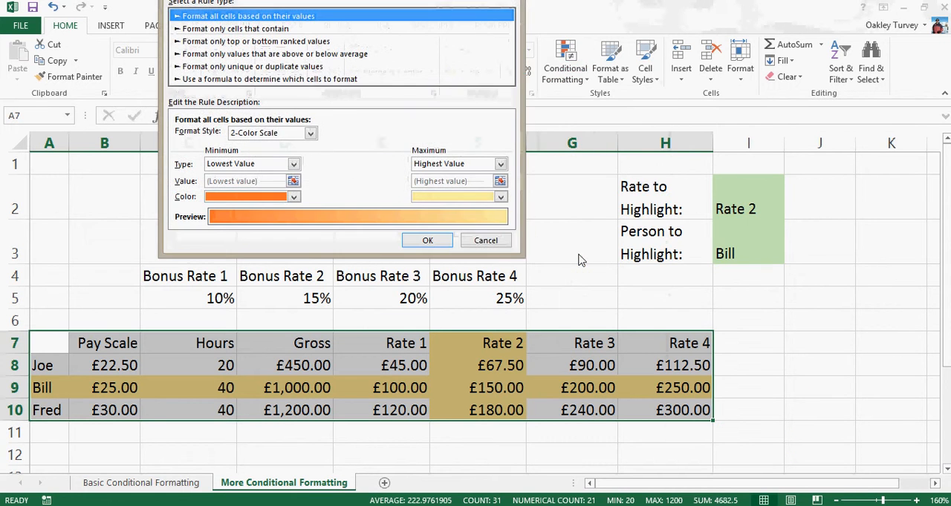
pyautogui.click(259, 79)
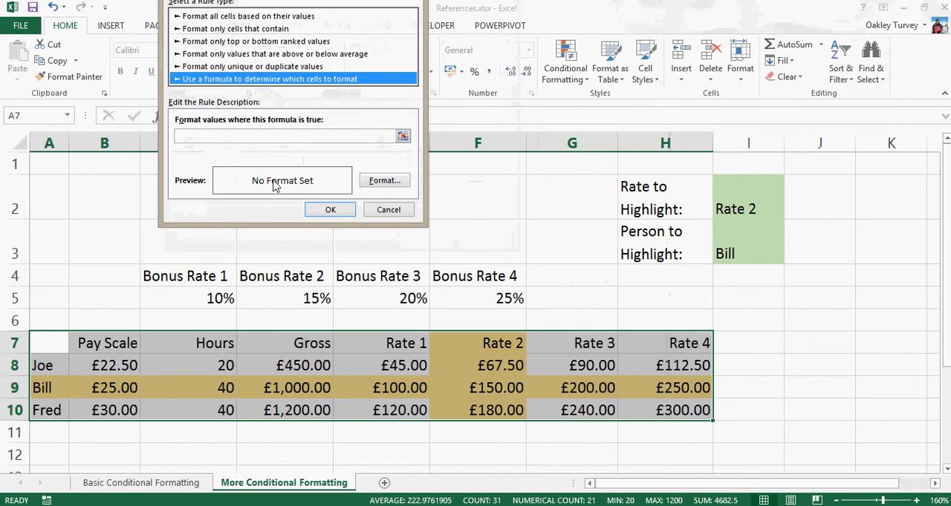
pyautogui.click(238, 138)
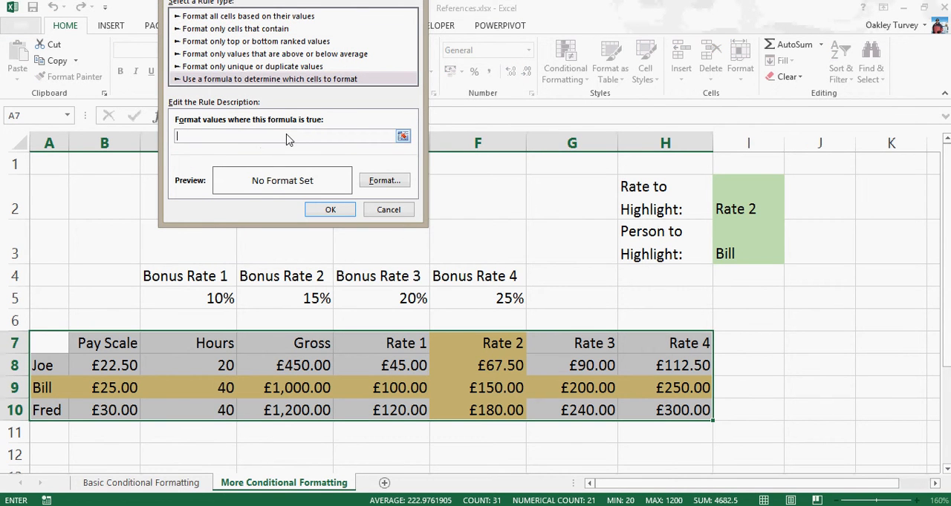
pyautogui.click(50, 344)
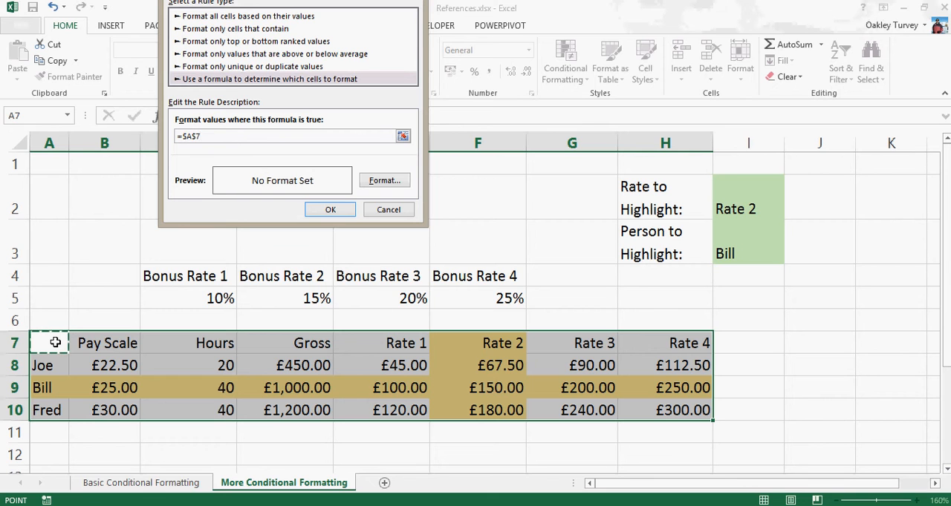
pyautogui.press('BackSpace')
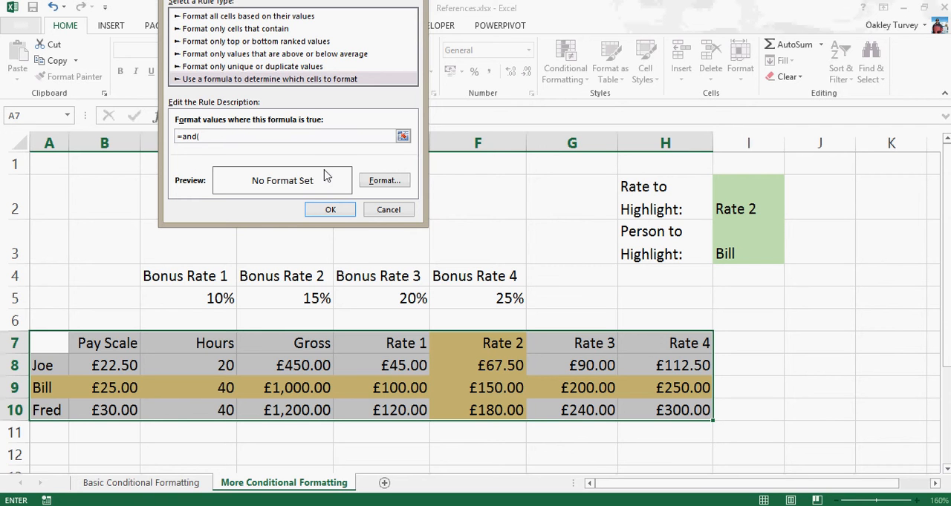
# - Complete the rule's formula as =and($A7=$I$3,A$7=$I$2) to match both the chosen person and the chosen rate
pyautogui.click(43, 342)
pyautogui.press('F4')
pyautogui.click(740, 254)
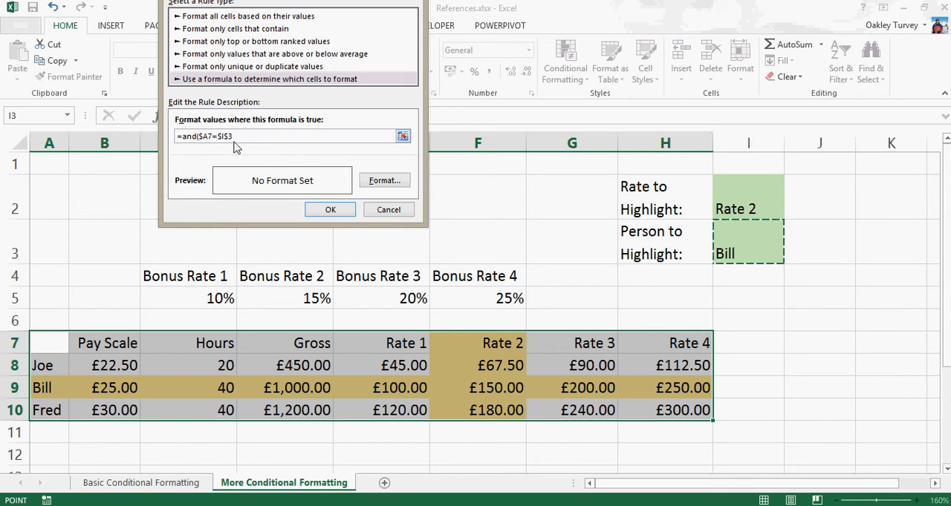
pyautogui.write(',')
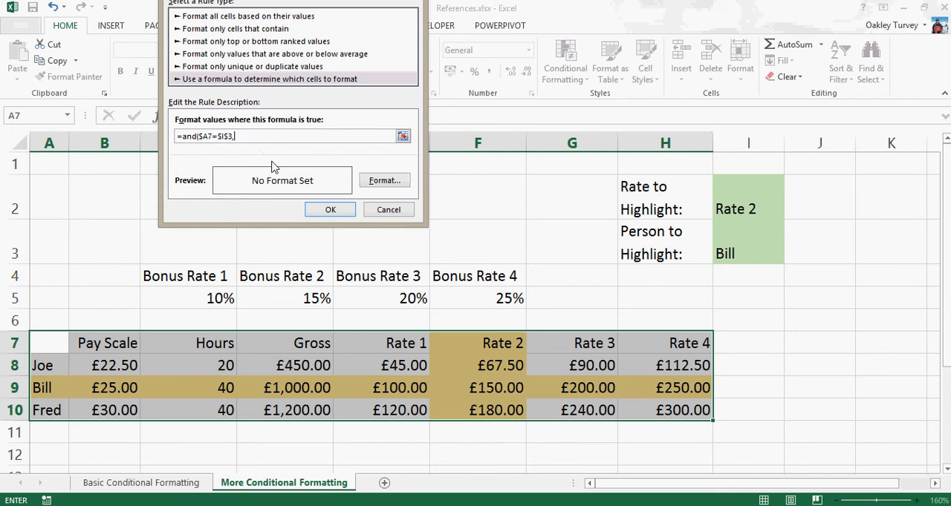
pyautogui.click(47, 346)
pyautogui.write('=')
pyautogui.click(743, 209)
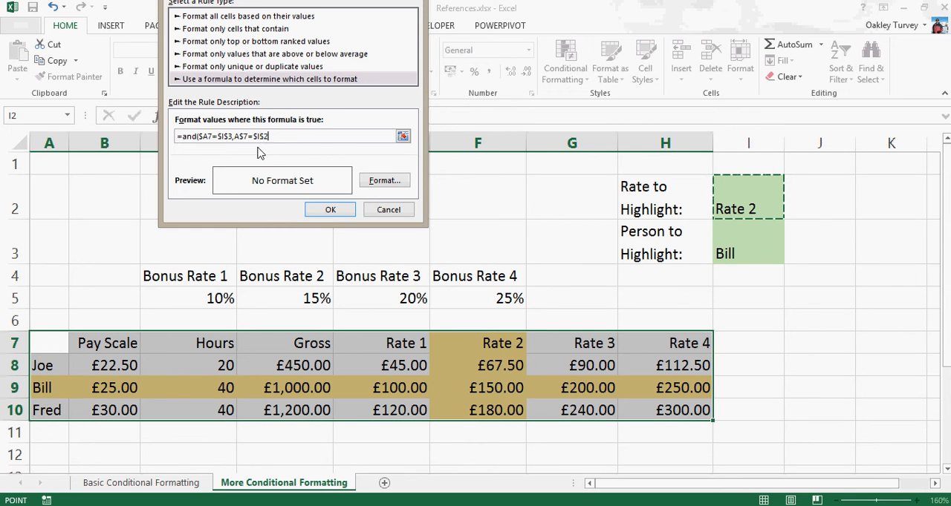
pyautogui.write(')')
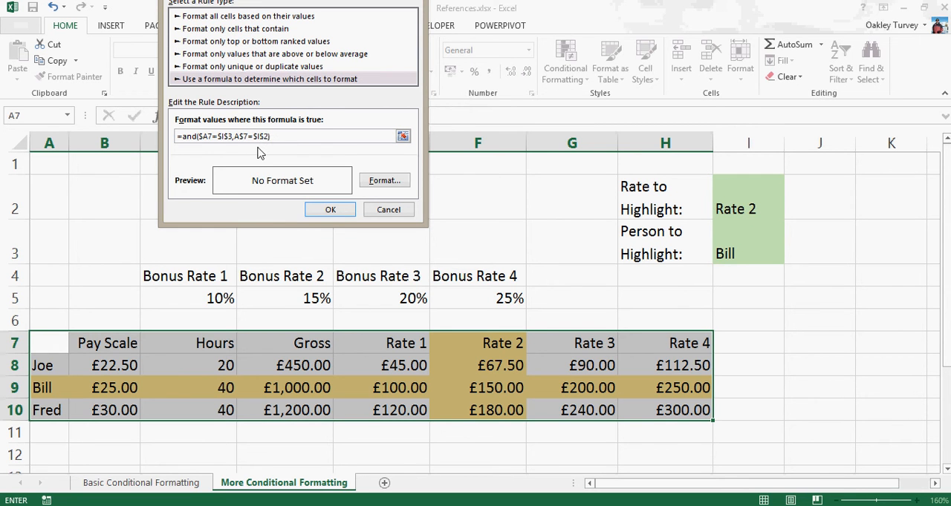
# - Give the intersection rule a light orange fill and apply it to the table
pyautogui.click(386, 182)
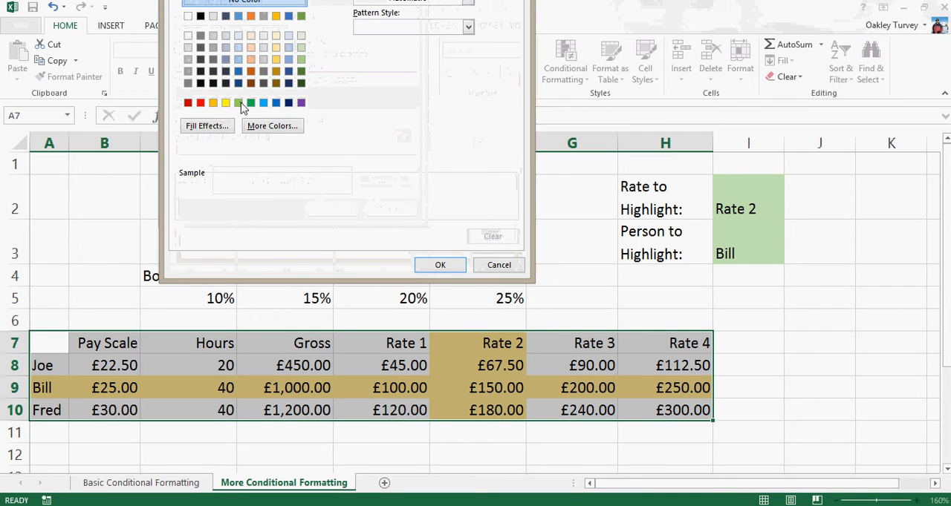
pyautogui.click(250, 59)
pyautogui.click(440, 268)
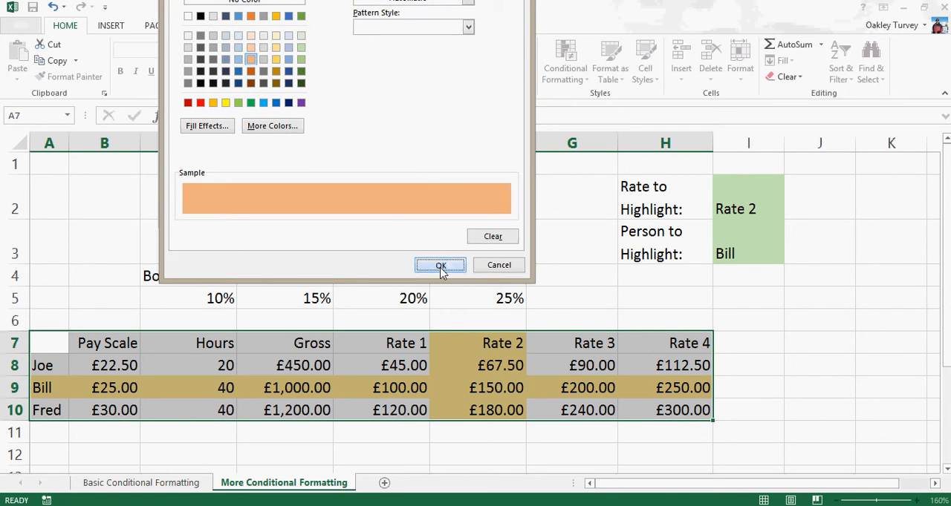
pyautogui.click(329, 212)
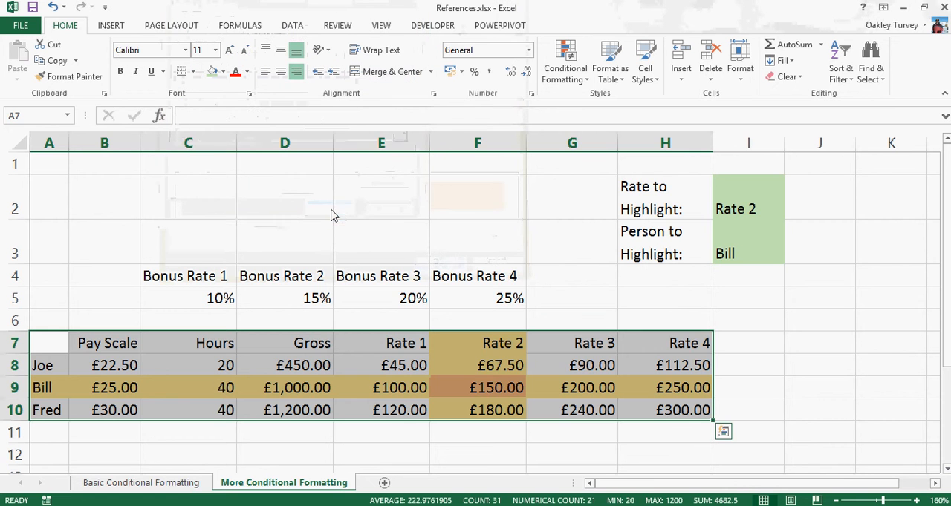
pyautogui.click(772, 369)
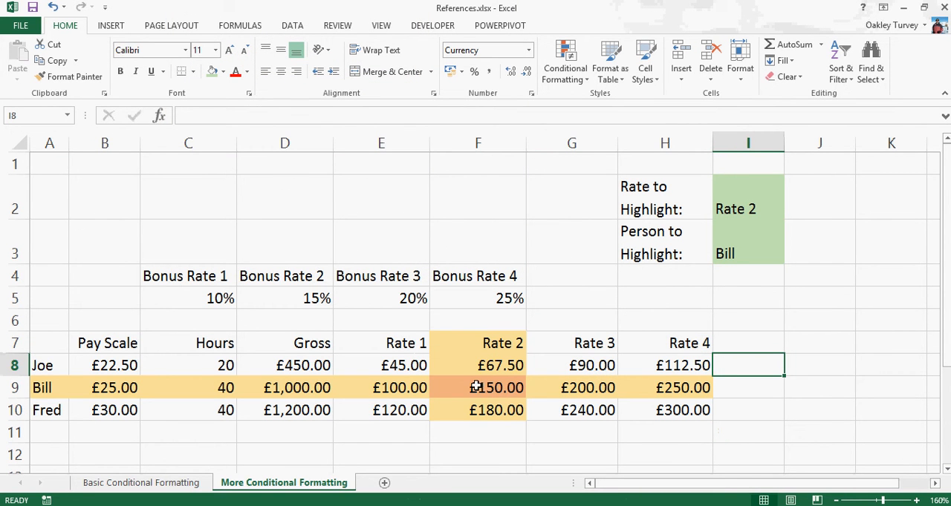
# - Test the intersection highlighting by choosing Rate 1 in cell I2 and the first person in cell I3
pyautogui.click(734, 209)
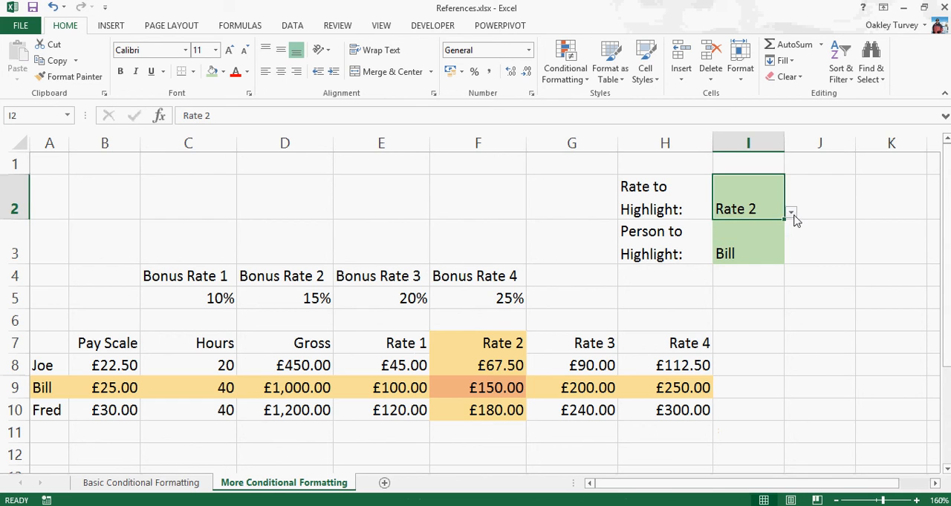
pyautogui.click(790, 212)
pyautogui.click(735, 232)
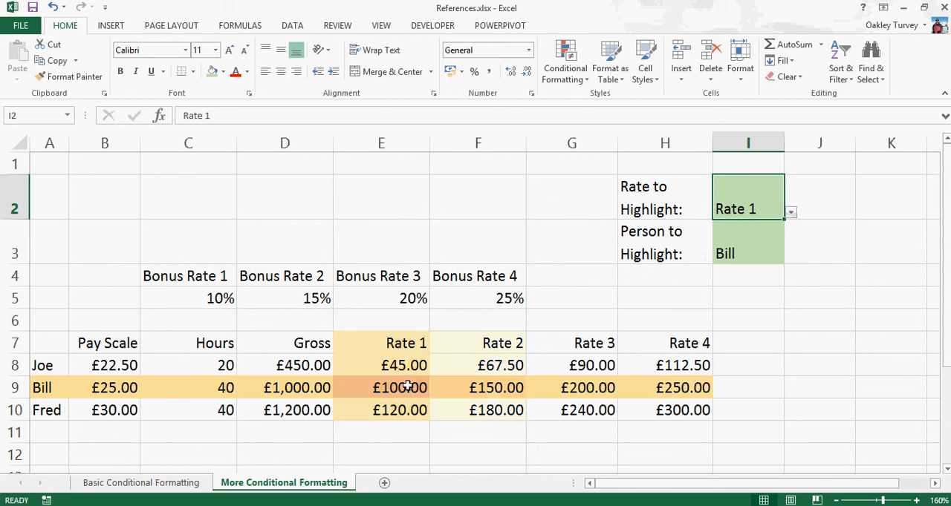
pyautogui.click(738, 246)
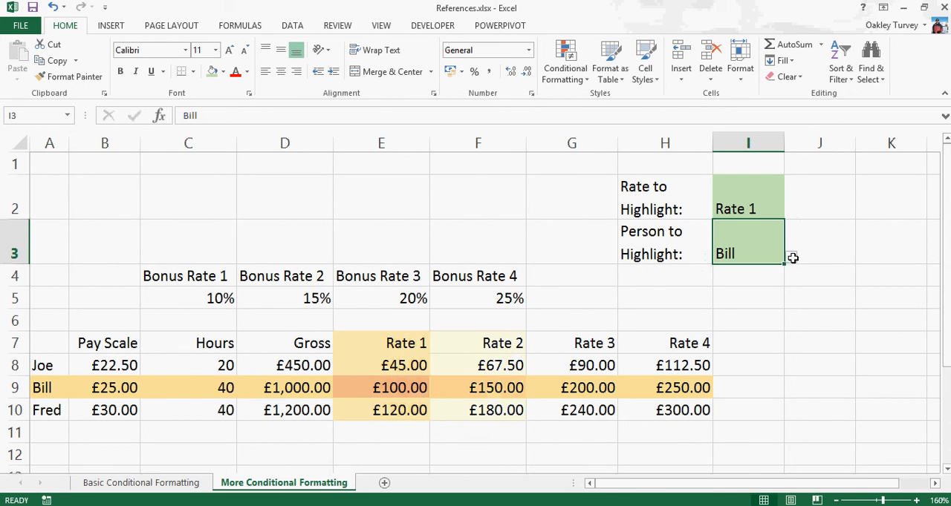
pyautogui.click(790, 256)
pyautogui.click(713, 273)
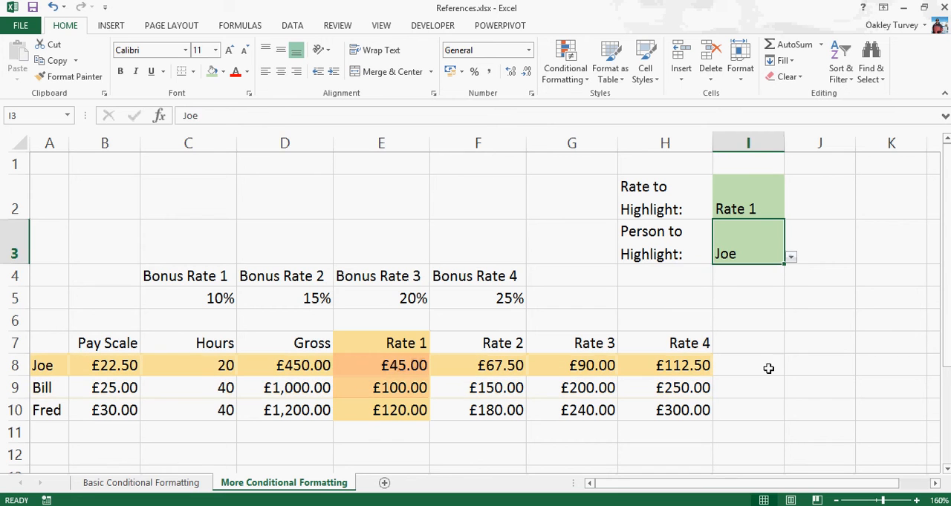
pyautogui.click(801, 382)
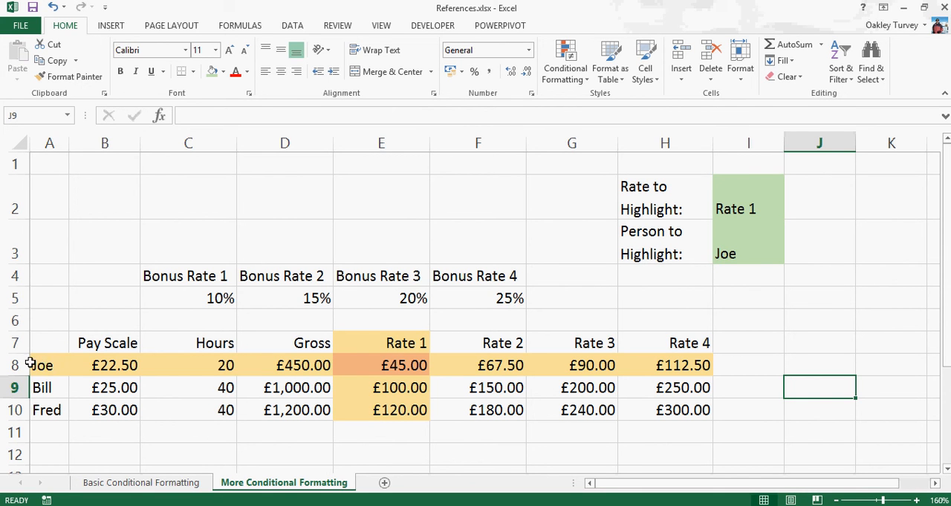
pyautogui.click(366, 365)
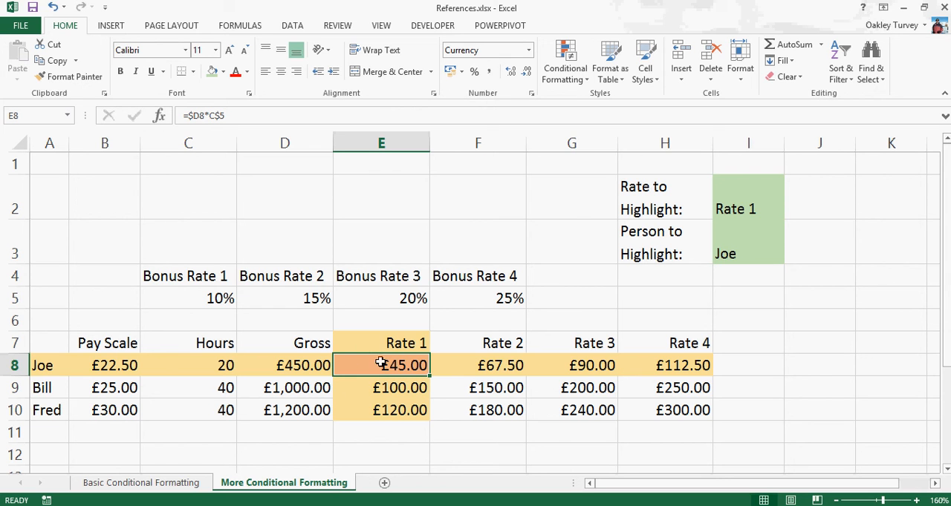
pyautogui.keyDown('shift'); pyautogui.click(669, 402); pyautogui.keyUp('shift')
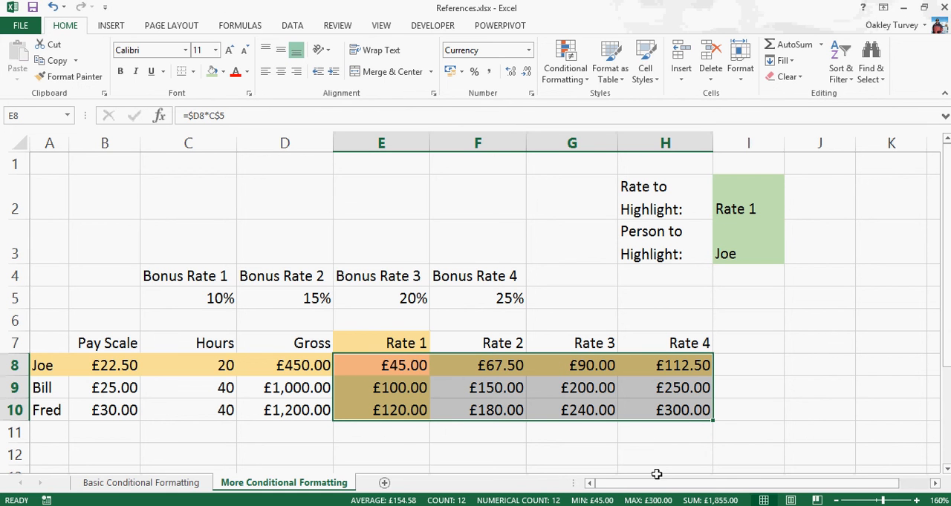
pyautogui.click(630, 446)
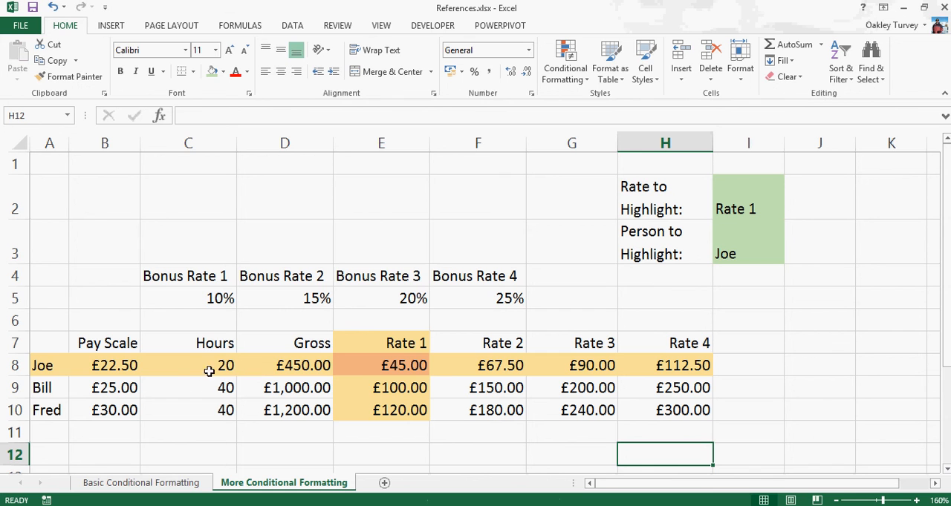